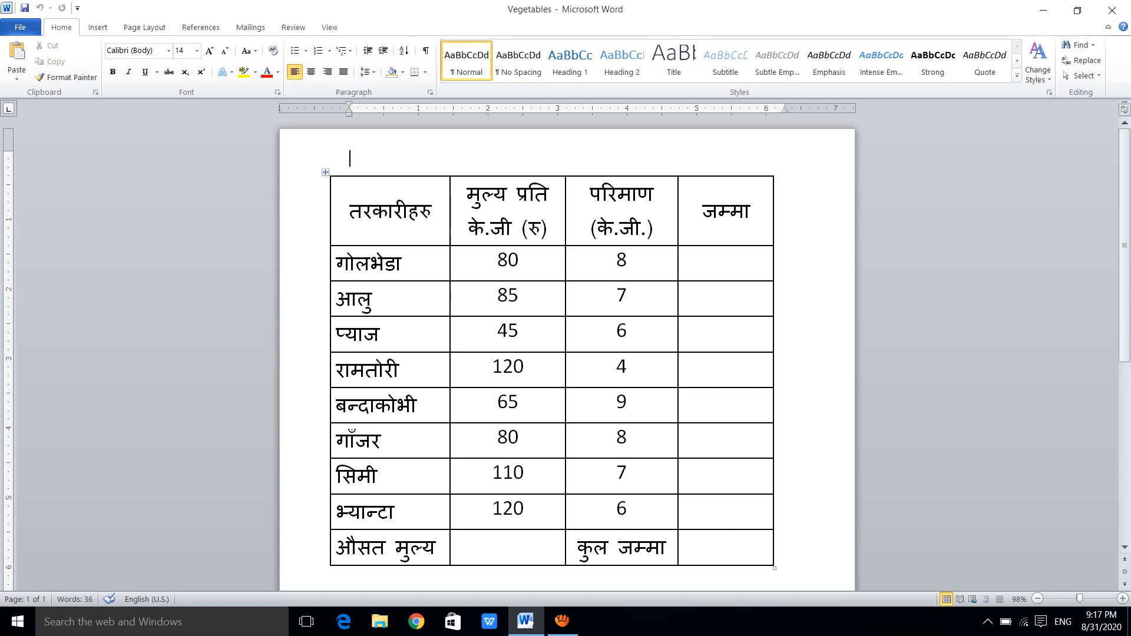
# Insert the formula =product(LEFT) in the जम्मा cell of the गोलभेडा row
pyautogui.click(726, 259)
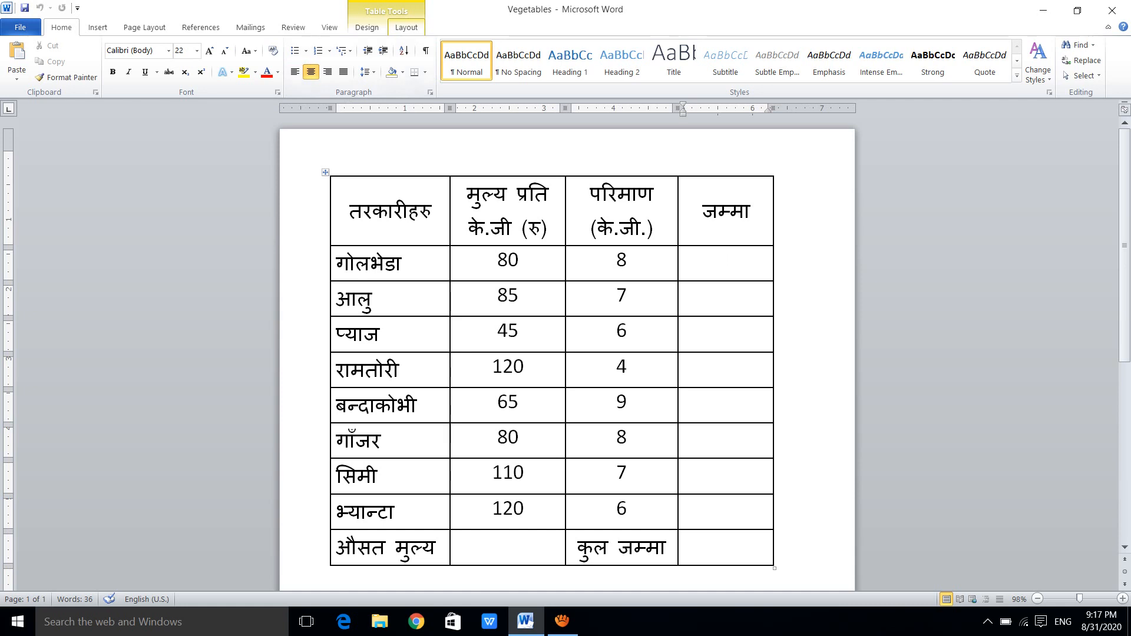
pyautogui.click(406, 27)
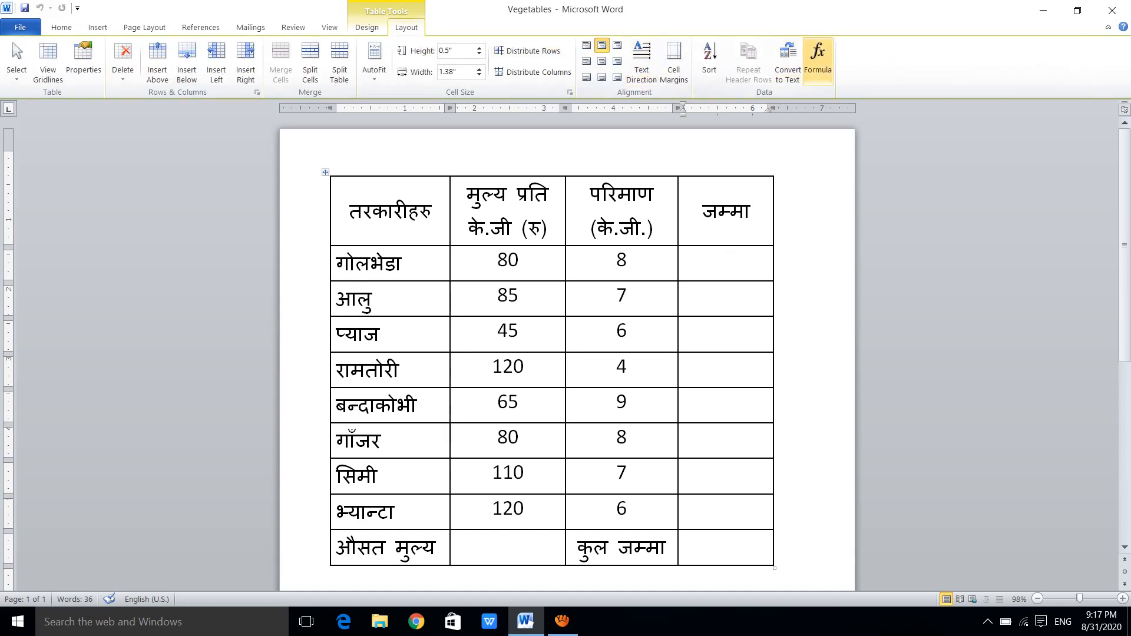
pyautogui.click(817, 59)
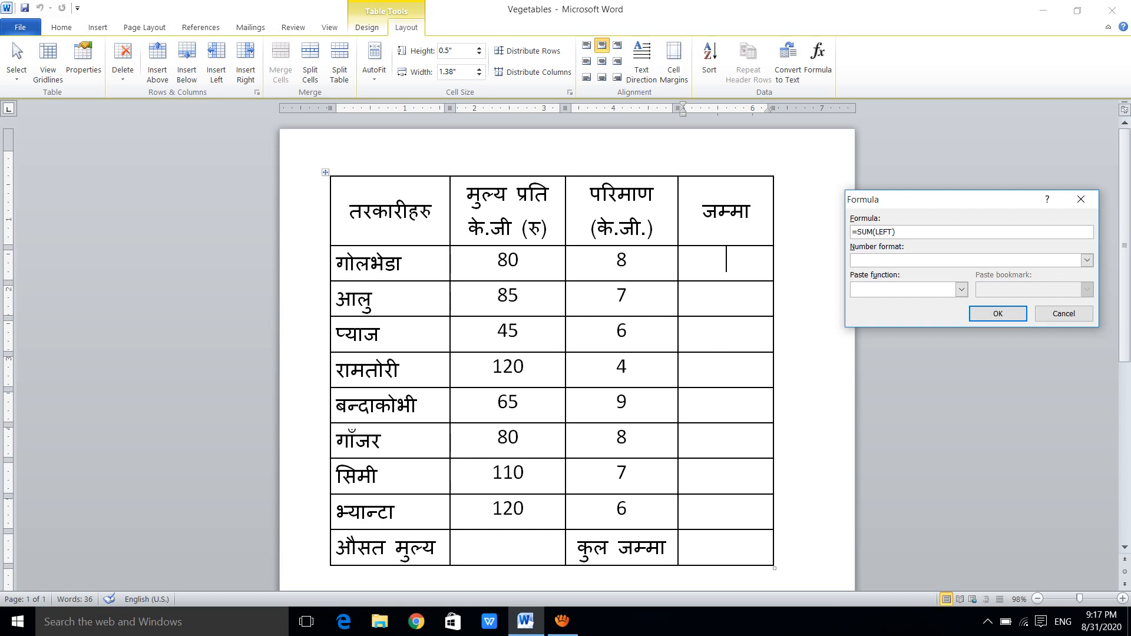
pyautogui.press('BackSpace')
pyautogui.press('BackSpace')
pyautogui.press('BackSpace')
pyautogui.write('product')
pyautogui.press('Return')
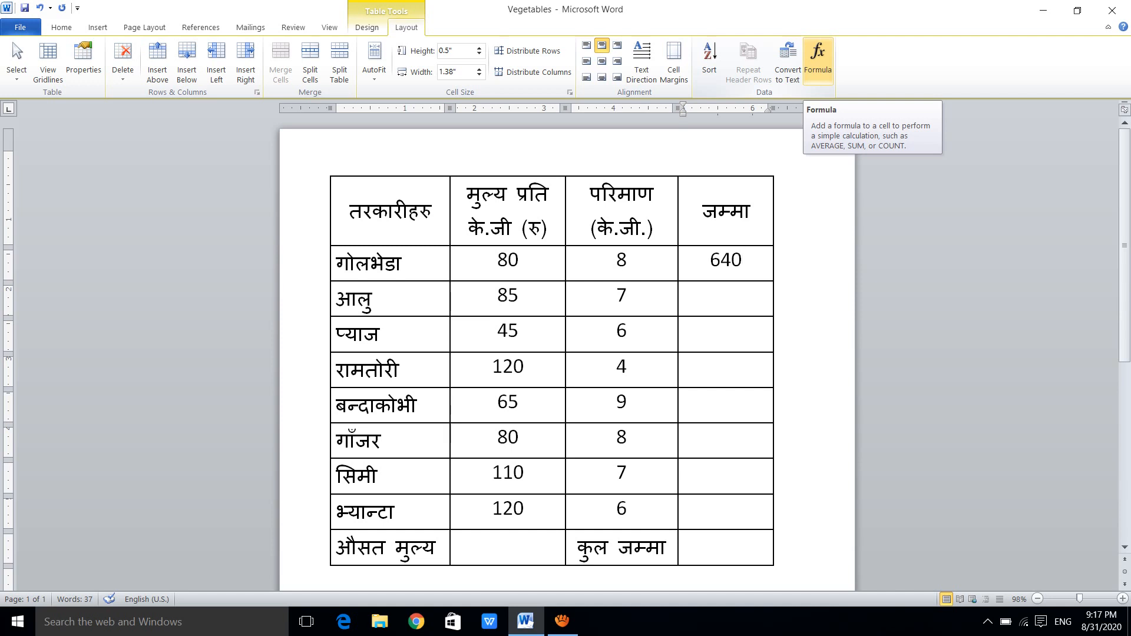
# Copy the गोलभेडा row's product formula result into the जम्मा cells for आलु, प्याज and रामतोरी
pyautogui.hotkey('shift', 'Left')
pyautogui.hotkey('shift', 'Left')
pyautogui.hotkey('shift', 'Left')
pyautogui.hotkey('ctrl', 'c')
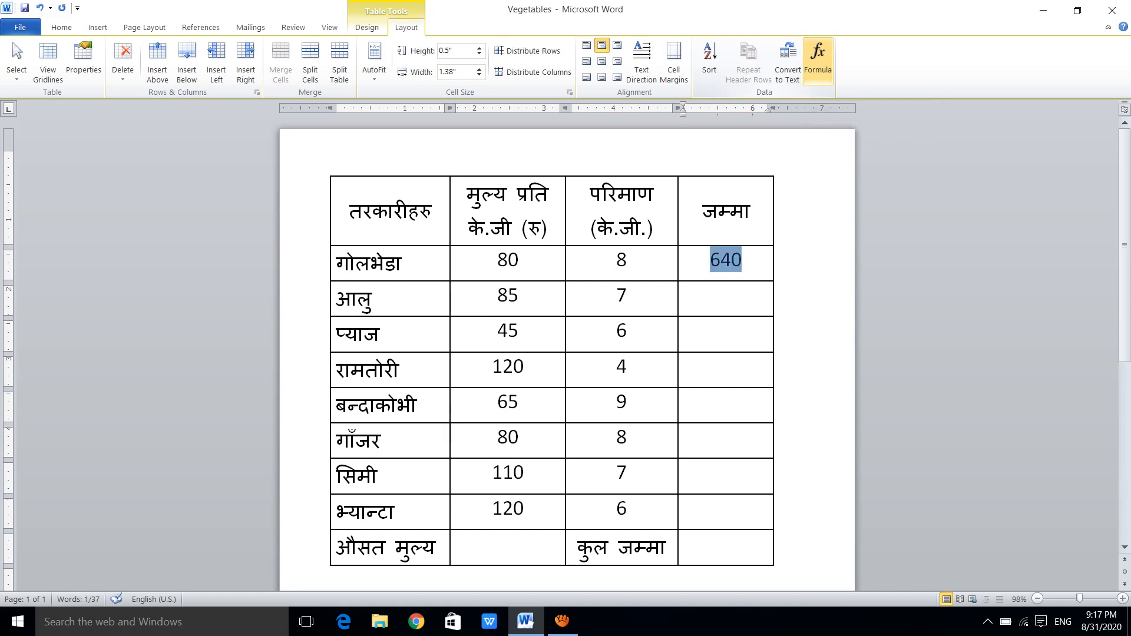
pyautogui.press('Down')
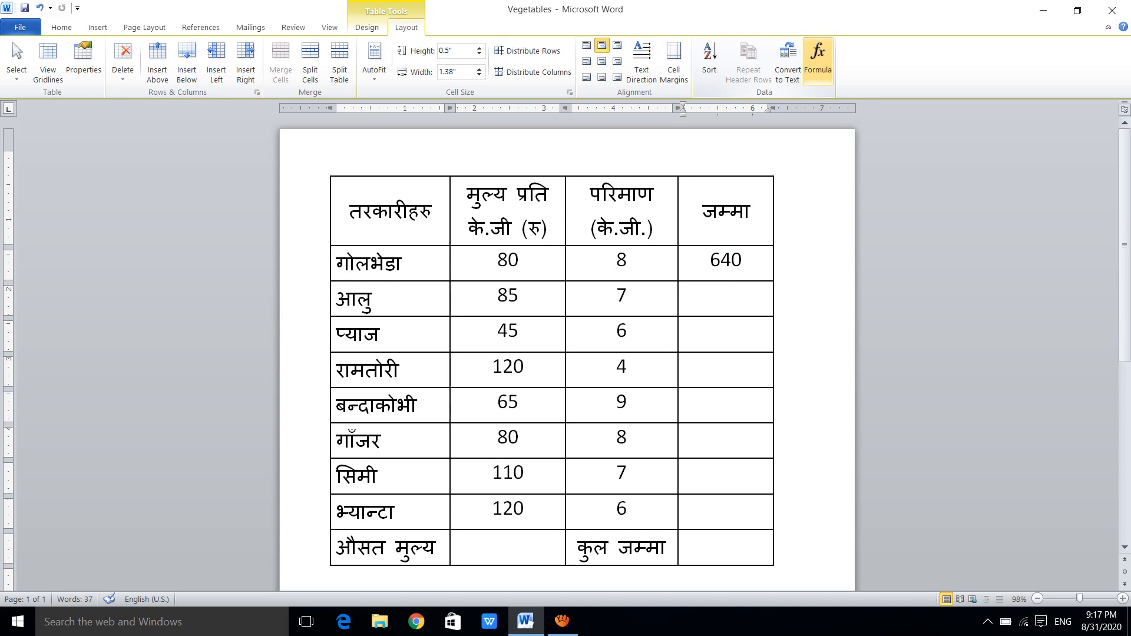
pyautogui.hotkey('ctrl', 'v')
pyautogui.press('Down')
pyautogui.hotkey('ctrl', 'v')
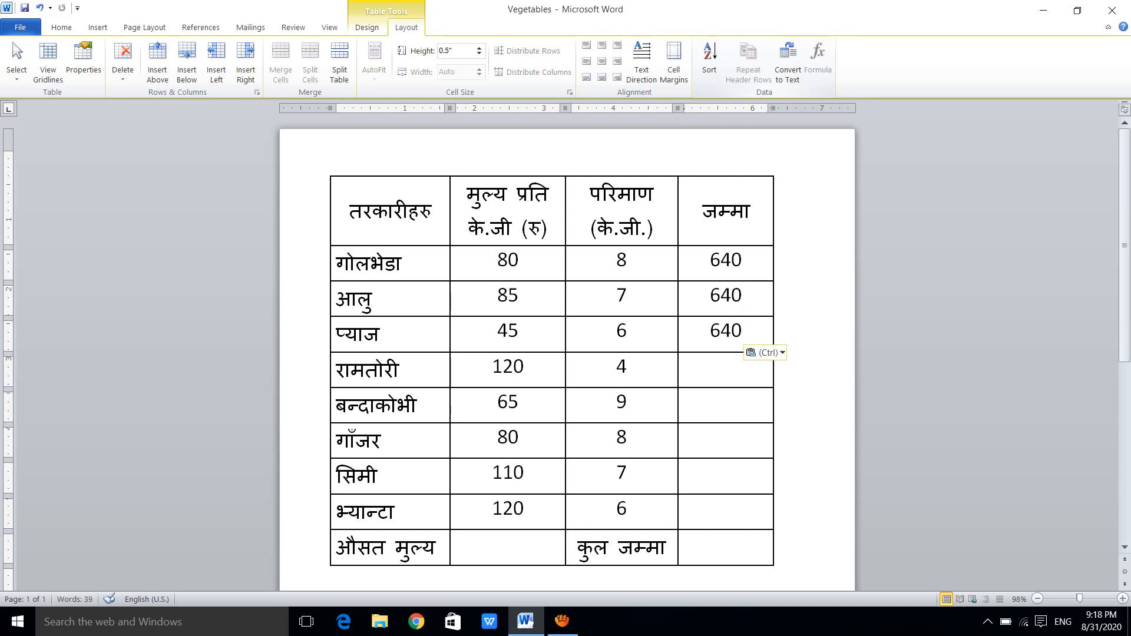
pyautogui.press('Down')
pyautogui.hotkey('ctrl', 'v')
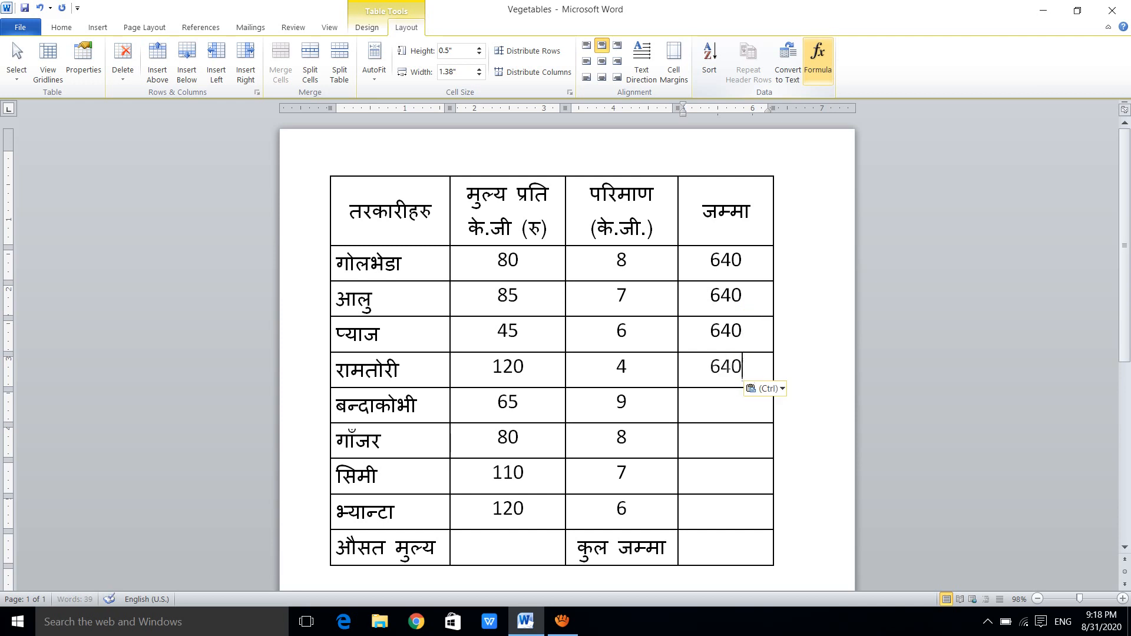
# Paste the copied product formula into the जम्मा cells for बन्दाकोभी, गाँजर, सिमी and भ्यान्टा
pyautogui.press('Down')
pyautogui.press('ctrl')
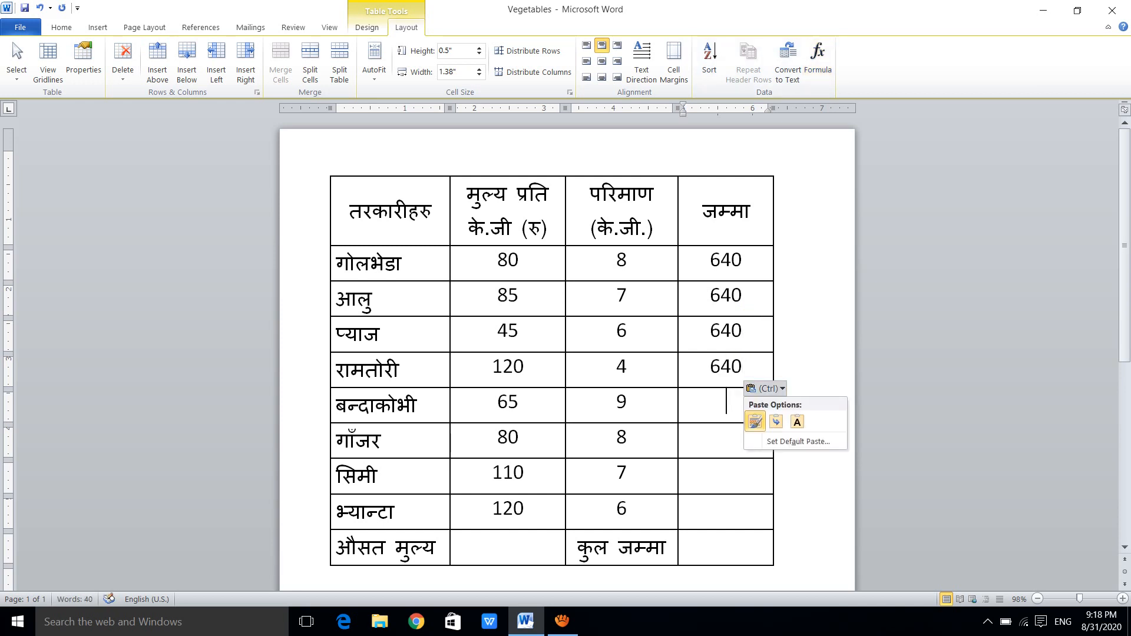
pyautogui.press('Escape')
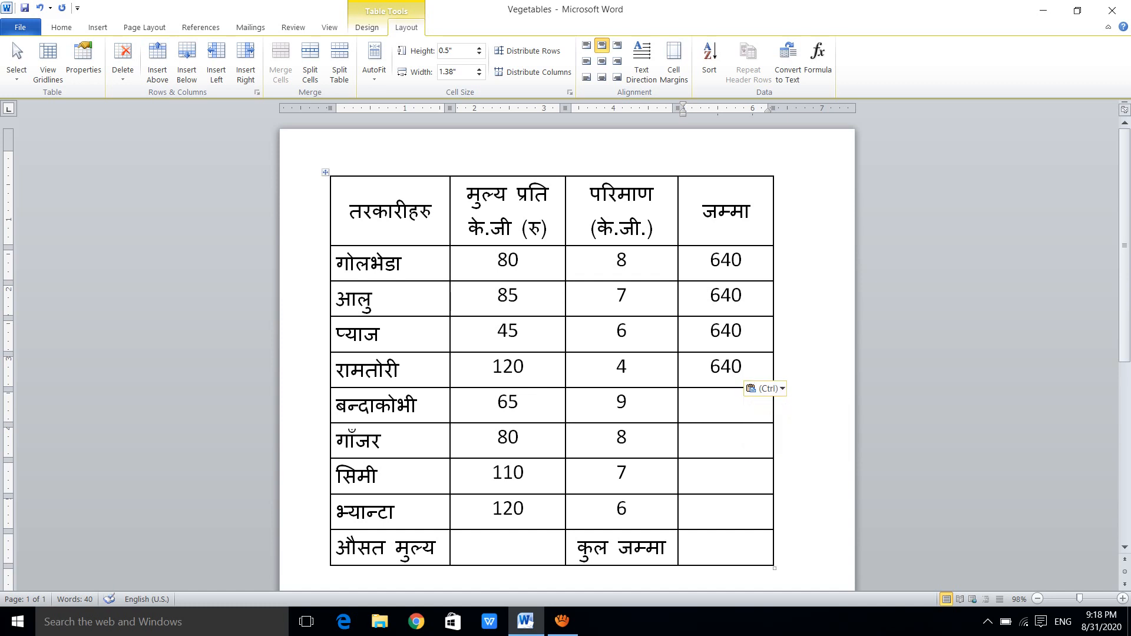
pyautogui.hotkey('ctrl', 'v')
pyautogui.hotkey('ctrl', 'v')
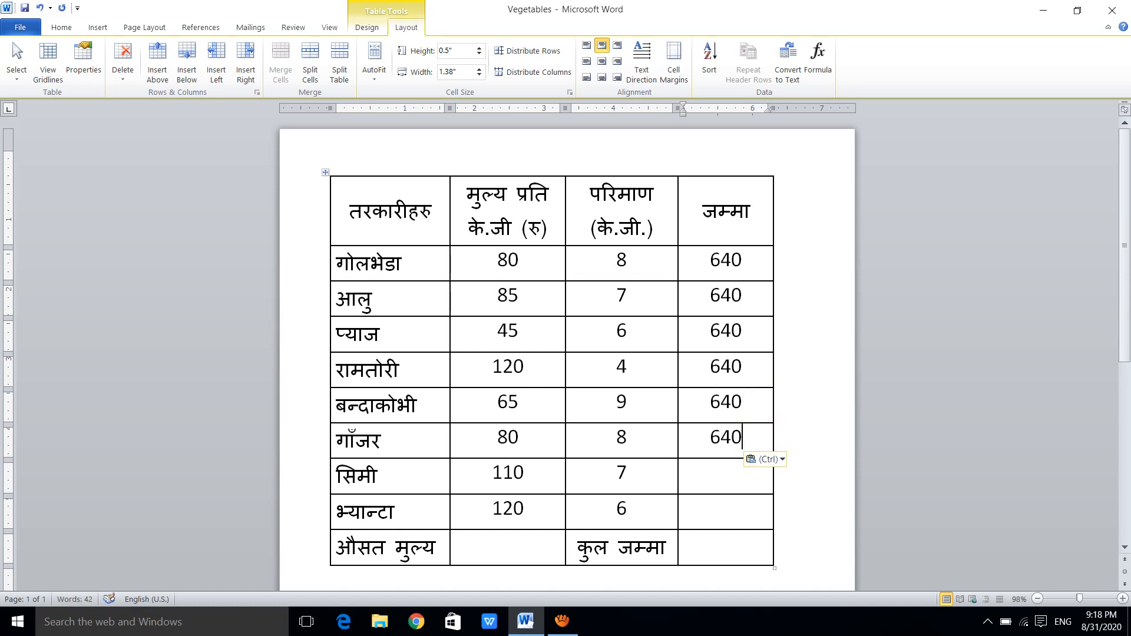
pyautogui.press('Down')
pyautogui.hotkey('ctrl', 'v')
pyautogui.press('Down')
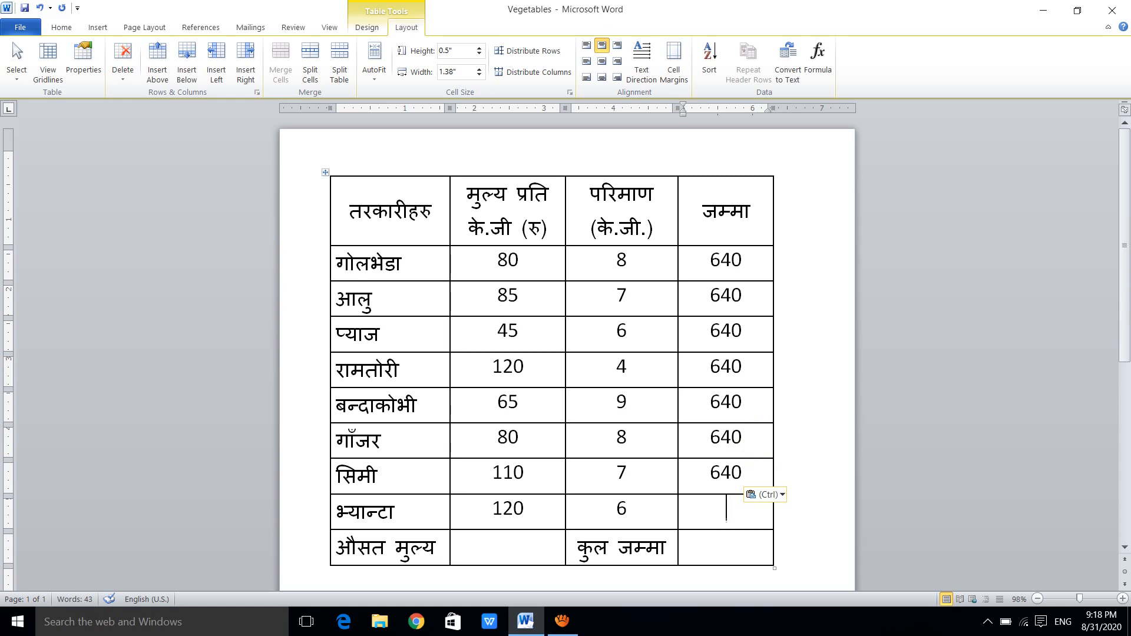
pyautogui.hotkey('ctrl', 'v')
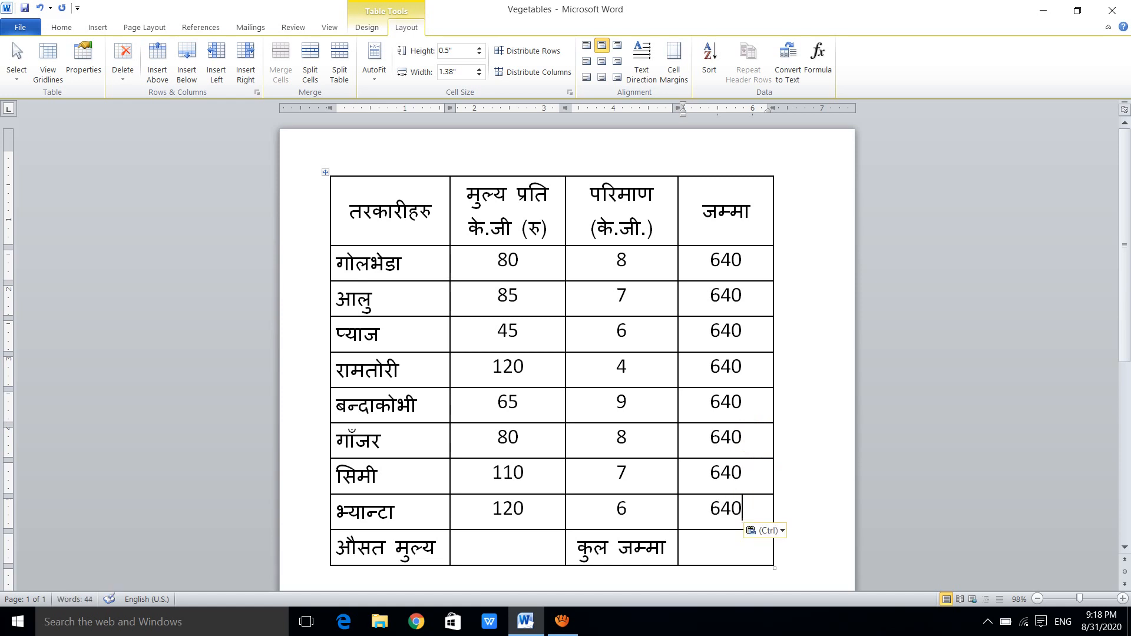
# Update the formula fields in all the जम्मा cells from गोलभेडा to भ्यान्टा so each row is recalculated
pyautogui.hotkey('shift', 'Up')
pyautogui.hotkey('shift', 'Up')
pyautogui.hotkey('shift', 'Up')
pyautogui.hotkey('shift', 'Up')
pyautogui.hotkey('shift', 'Up')
pyautogui.hotkey('shift', 'Up')
pyautogui.hotkey('shift', 'Up')
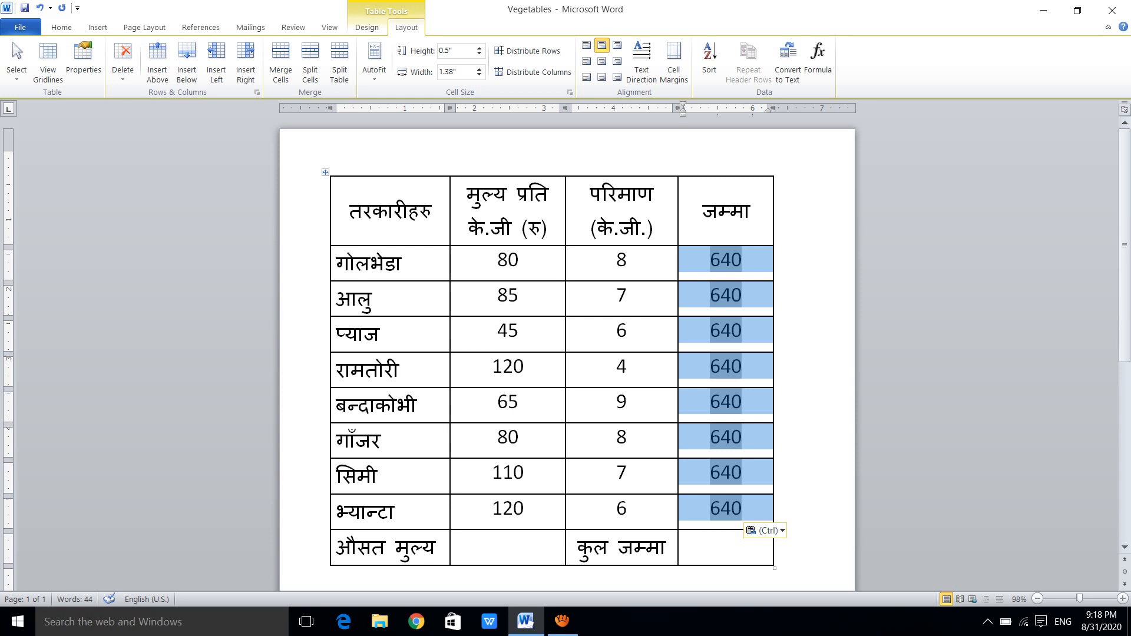
pyautogui.press('F9')
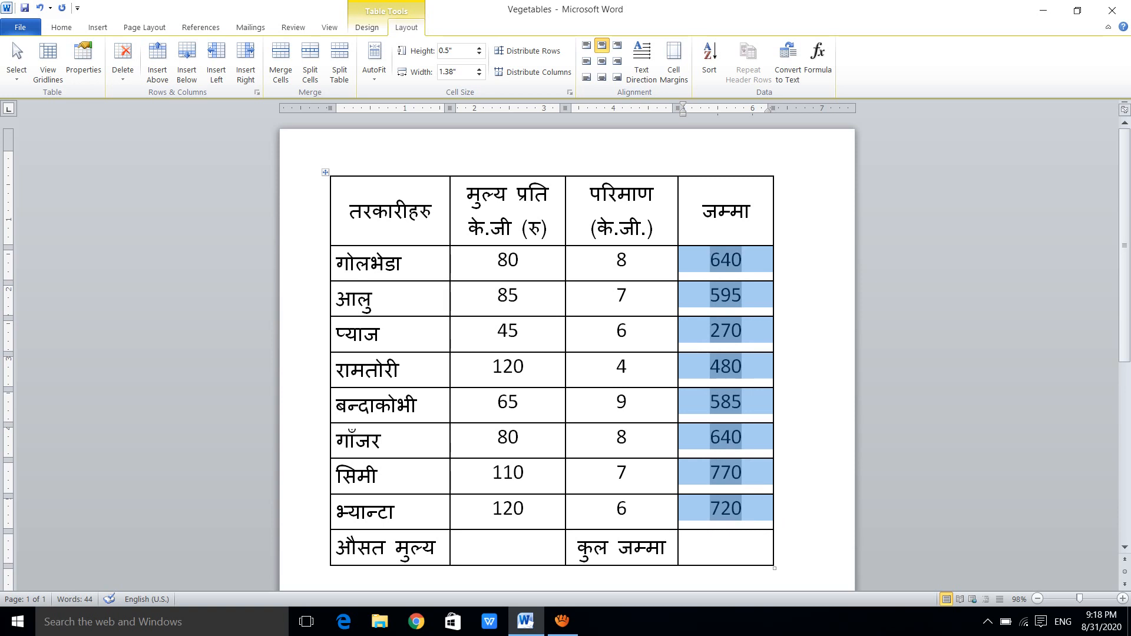
# Insert the formula =SUM(ABOVE) in the empty cell beside कुल जम्मा
pyautogui.click(726, 543)
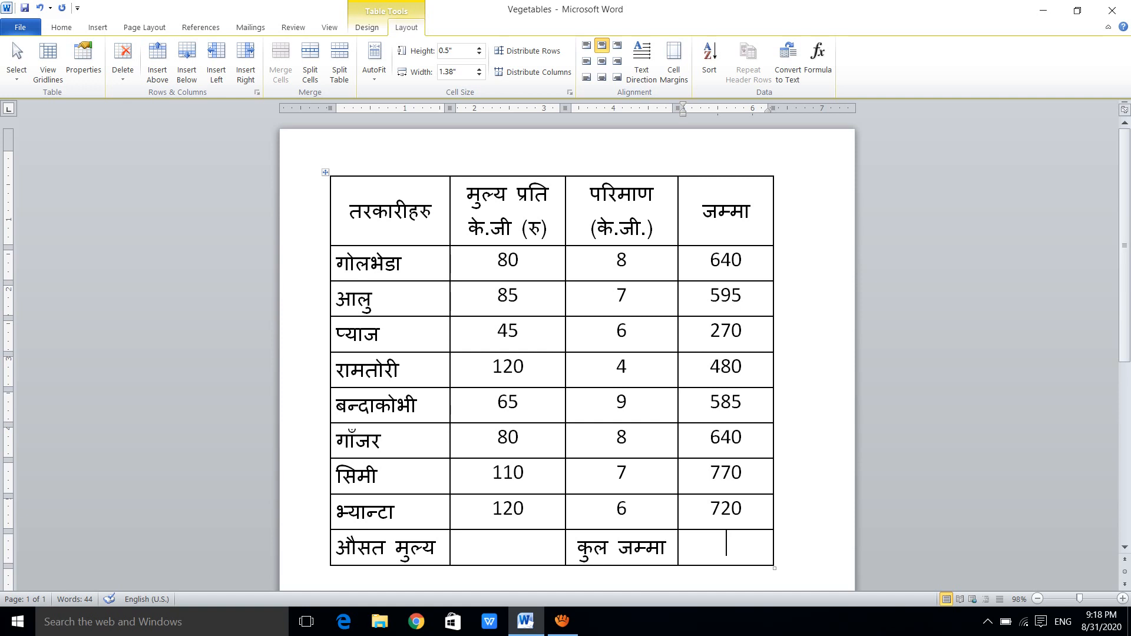
pyautogui.click(818, 59)
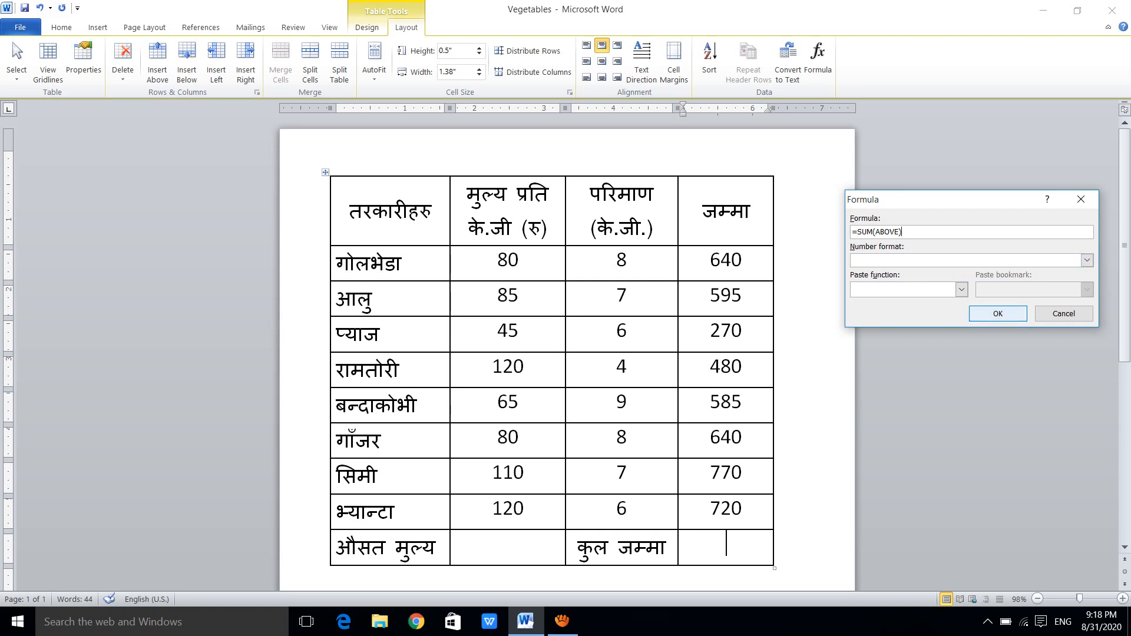
pyautogui.press('Return')
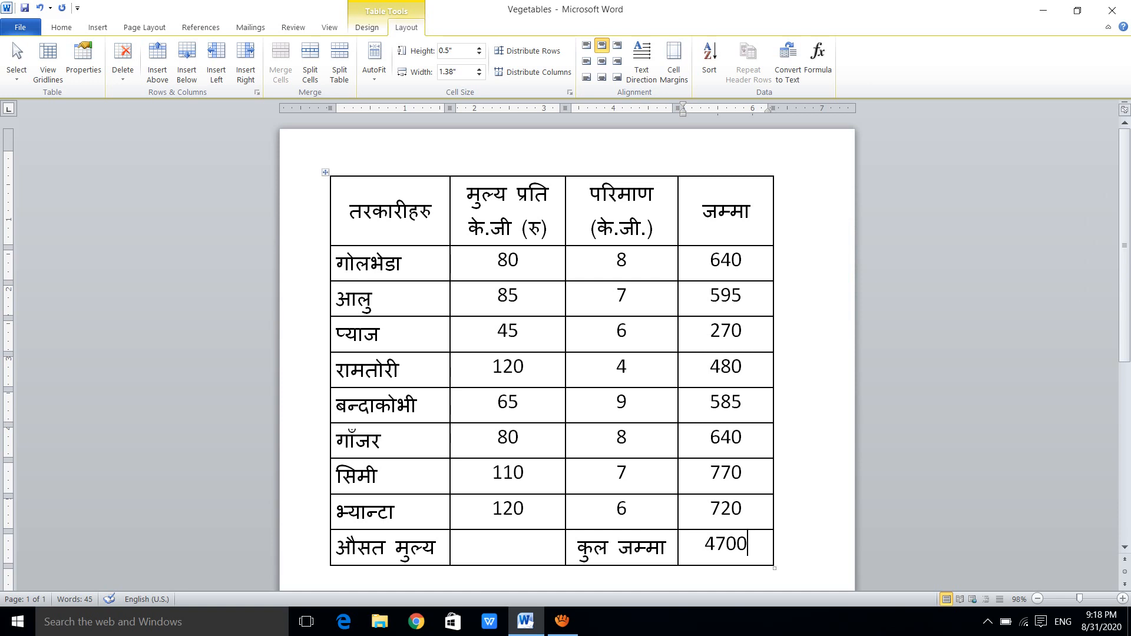
# Insert the formula =average(ABOVE) in the empty cell beside औसत मुल्य
pyautogui.click(508, 545)
pyautogui.click(818, 59)
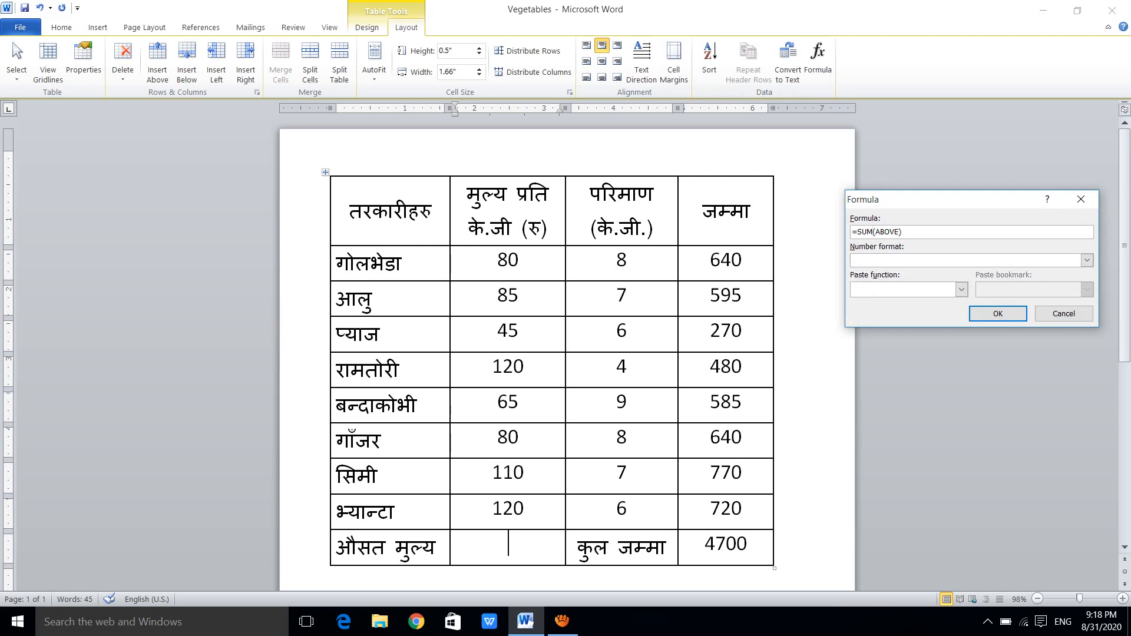
pyautogui.press('BackSpace')
pyautogui.press('BackSpace')
pyautogui.press('BackSpace')
pyautogui.write('average')
pyautogui.press('Return')
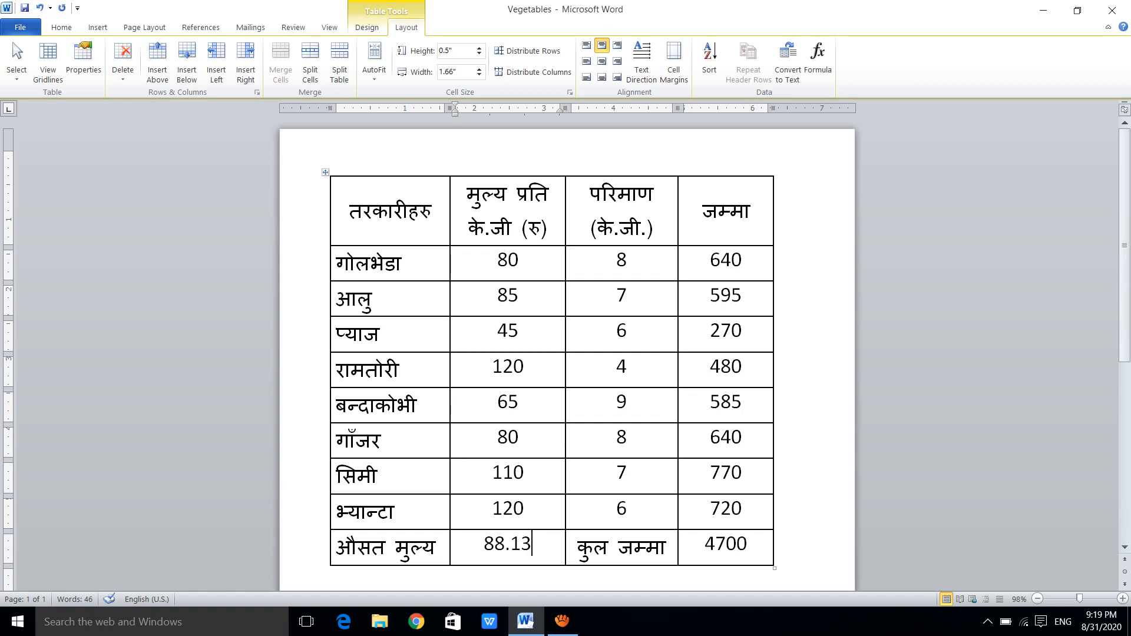
# Look through the functions available for table formulas without changing the औसत मुल्य formula
pyautogui.click(817, 59)
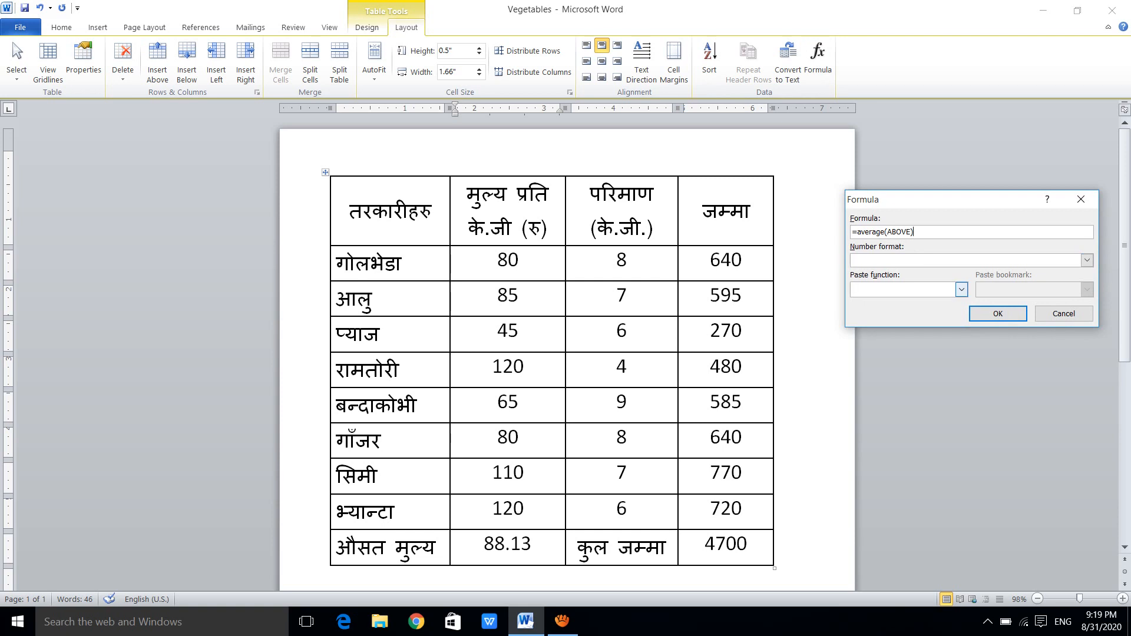
pyautogui.click(961, 289)
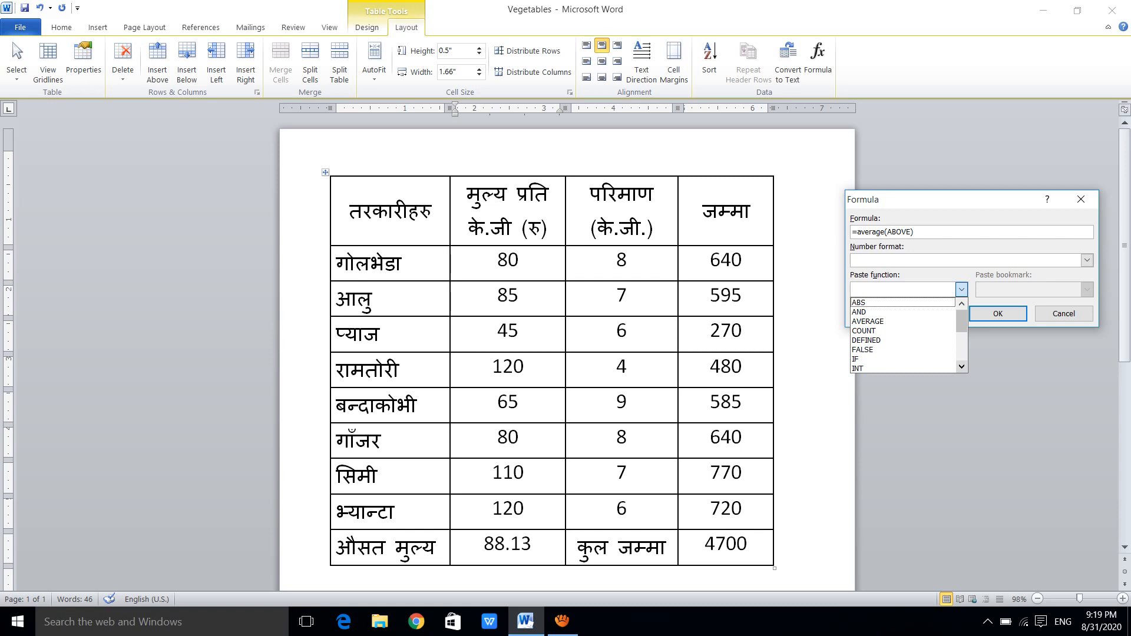
pyautogui.scroll(-3, 903, 335)
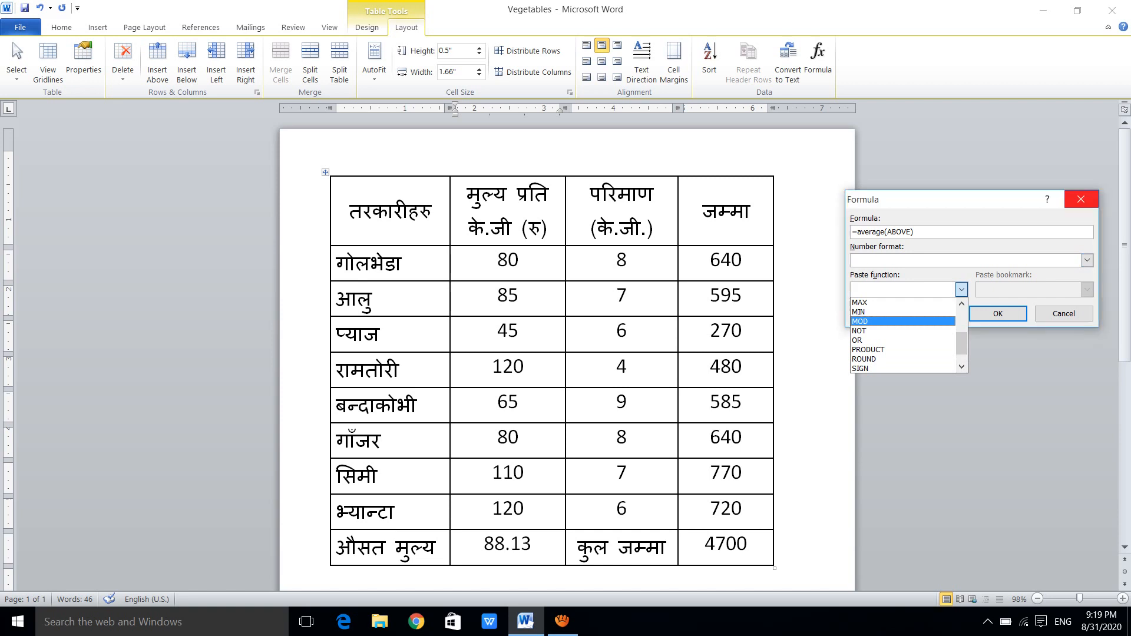
pyautogui.press('Escape')
pyautogui.press('Escape')
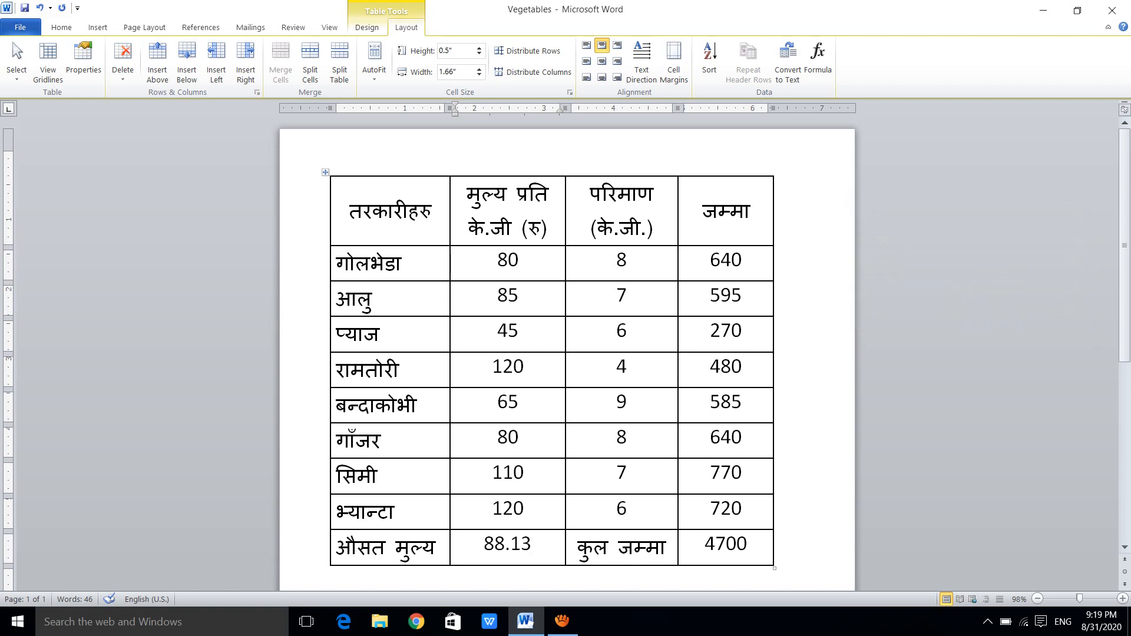
# Change the आलु row's price per kg to 80 and colour it red
pyautogui.moveTo(519, 295); pyautogui.dragTo(497, 296)
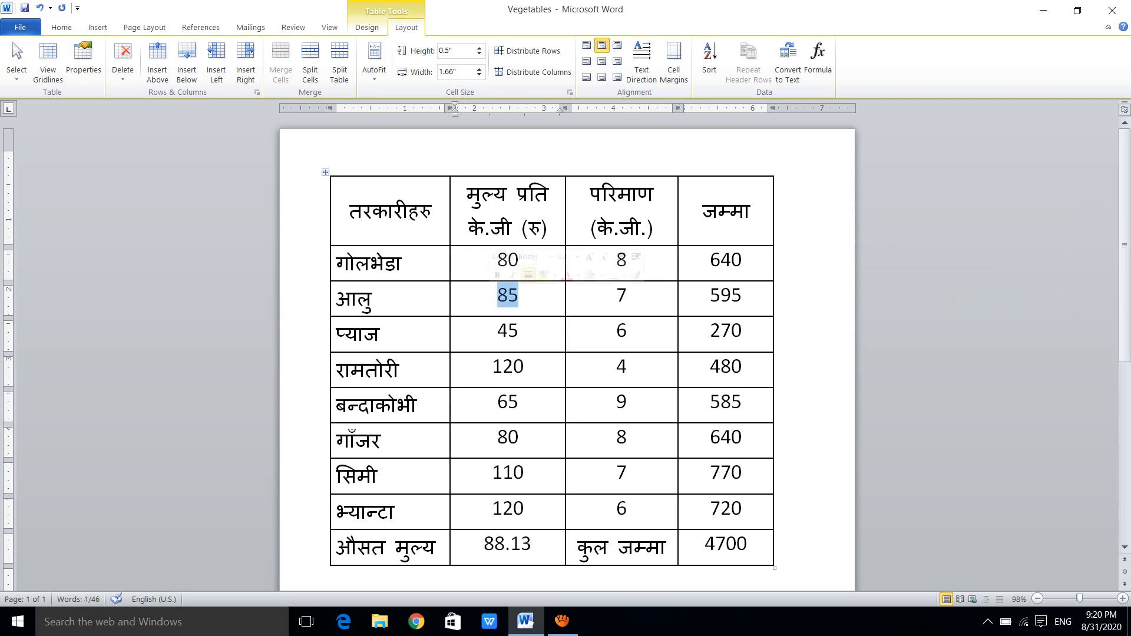
pyautogui.write('80')
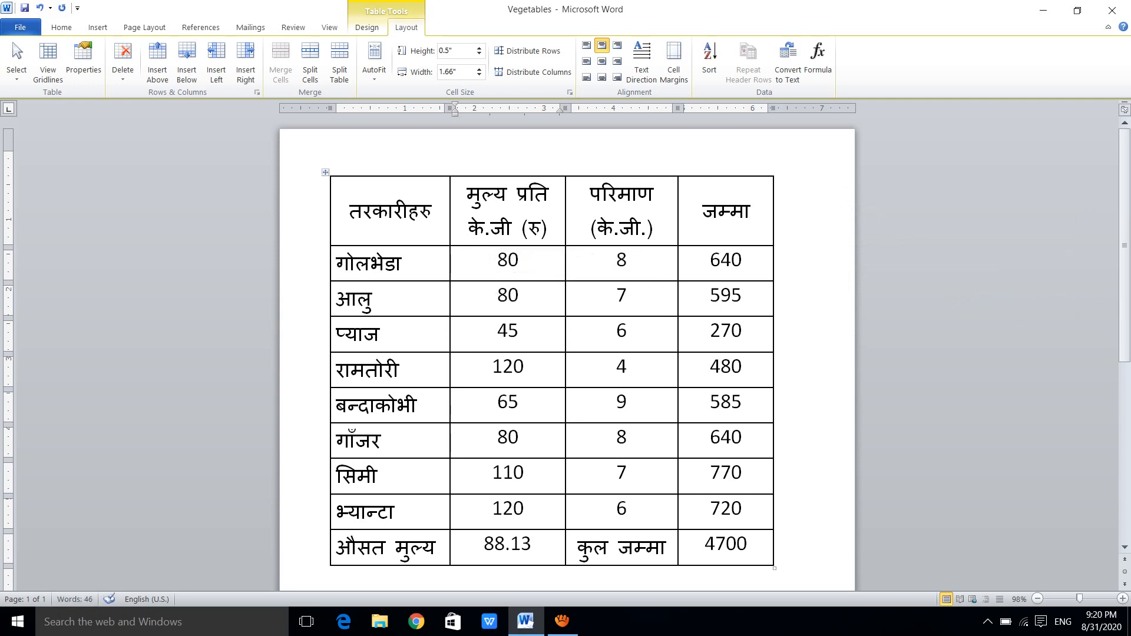
pyautogui.hotkey('shift', 'Left')
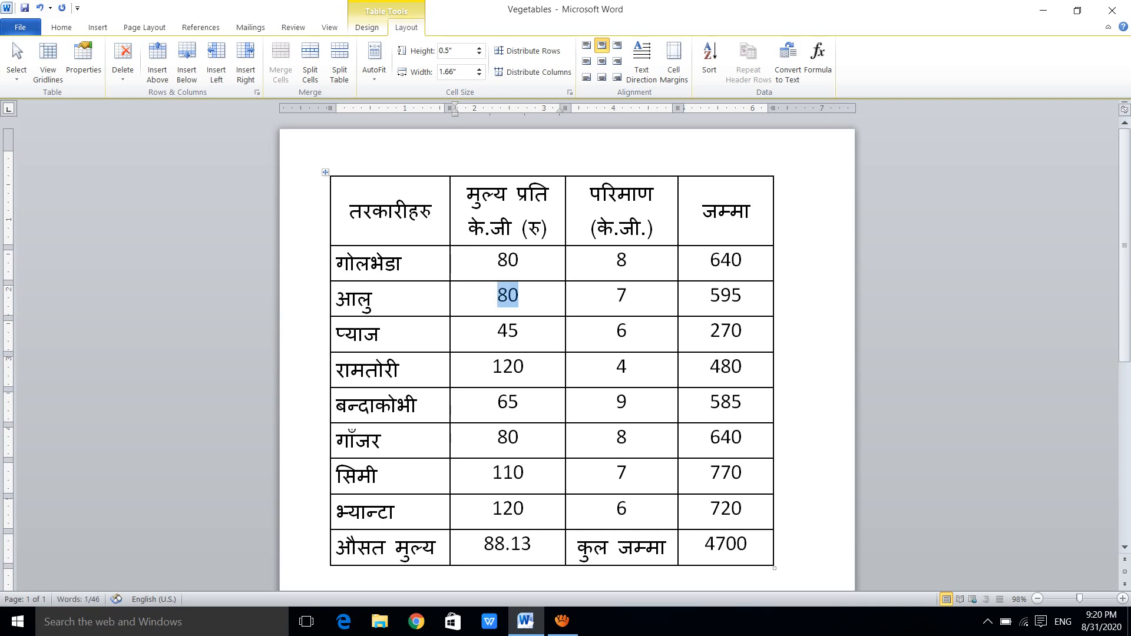
pyautogui.click(61, 27)
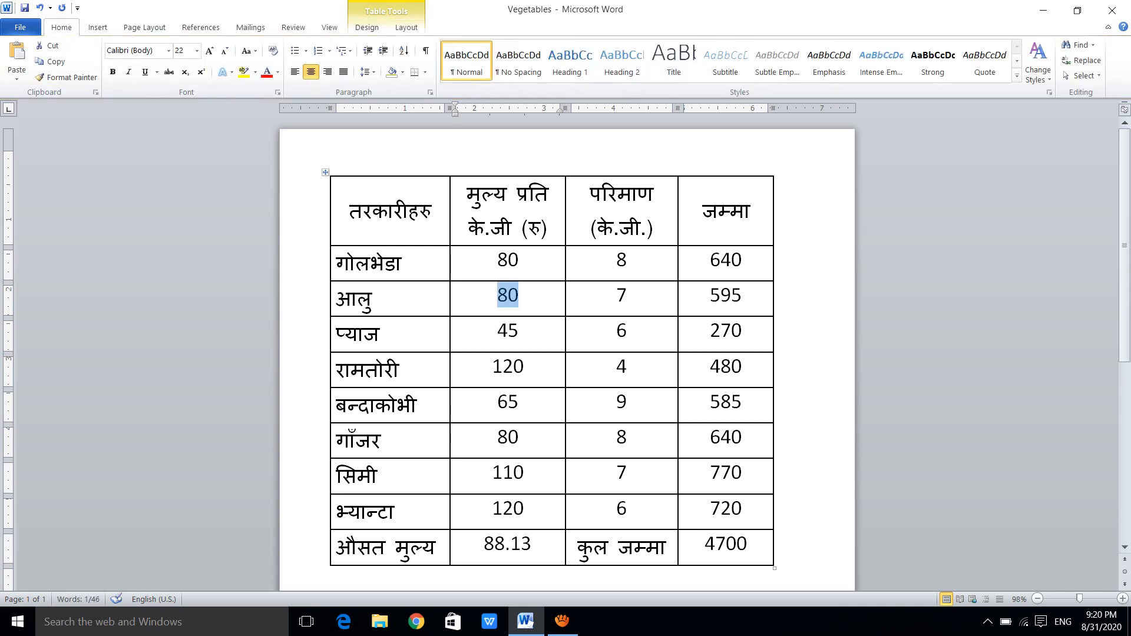
pyautogui.click(266, 72)
# Set the बन्दाकोभी row's price per kg to 60 and the गाँजर row's quantity to 12
pyautogui.moveTo(519, 403); pyautogui.dragTo(497, 403)
pyautogui.write('60')
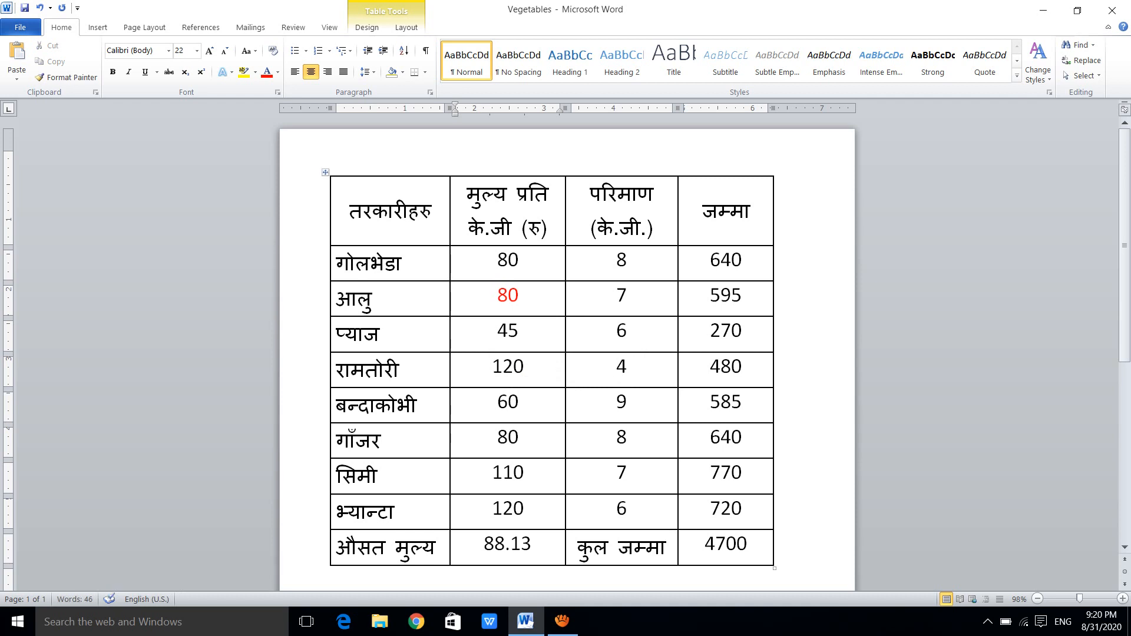
pyautogui.click(628, 437)
pyautogui.moveTo(628, 437); pyautogui.dragTo(615, 437)
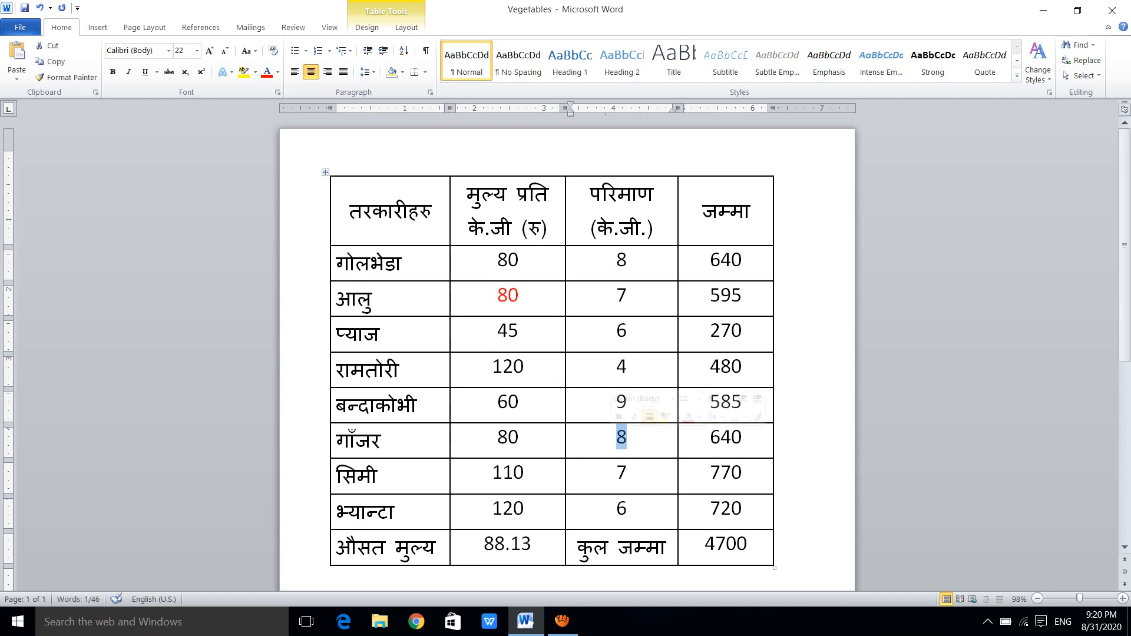
pyautogui.write('12')
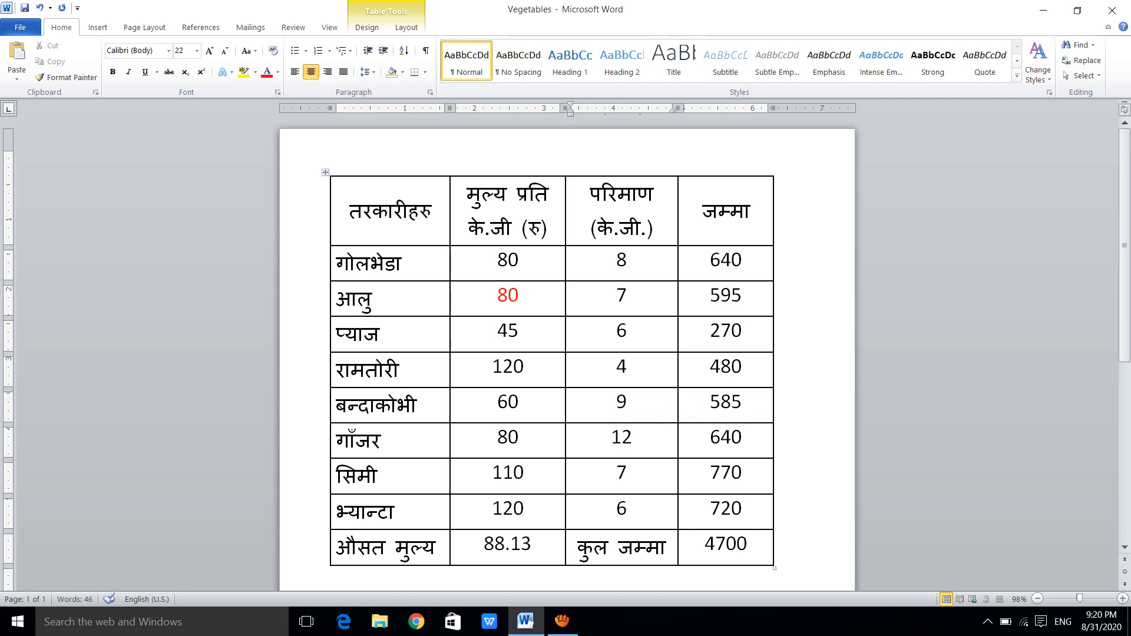
# Change the गोलभेडा row's quantity to 11 and colour it red
pyautogui.moveTo(628, 260); pyautogui.dragTo(616, 260)
pyautogui.write('11')
pyautogui.moveTo(632, 260); pyautogui.dragTo(610, 260)
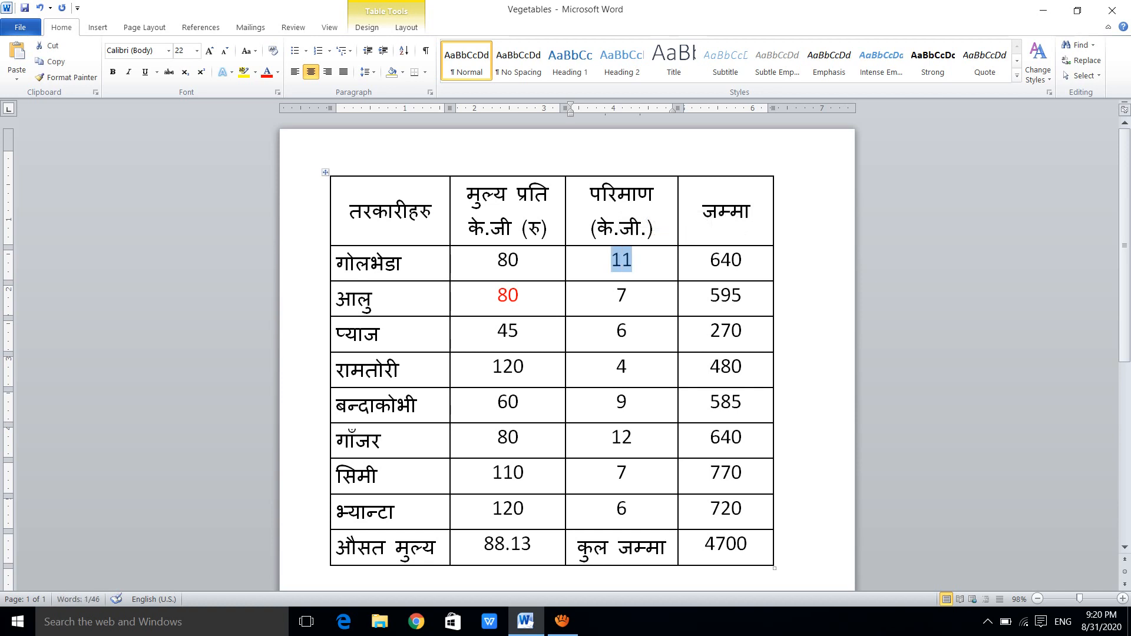
pyautogui.click(267, 72)
# Colour the गाँजर row's quantity 12 and the बन्दाकोभी row's price per kg 60 red
pyautogui.moveTo(632, 436); pyautogui.dragTo(610, 436)
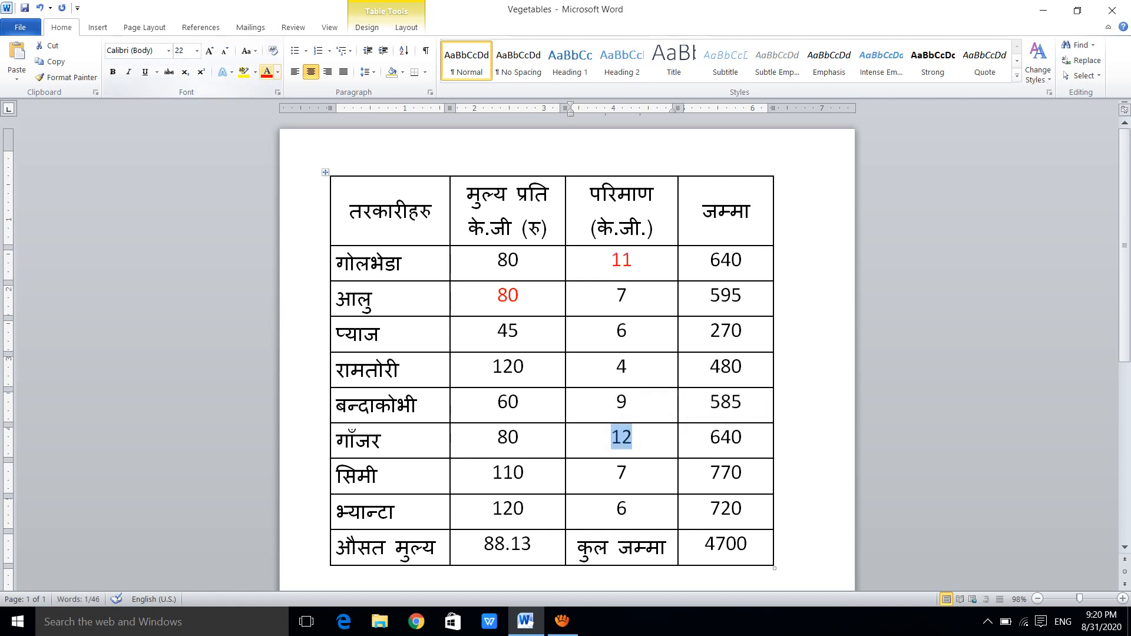
pyautogui.click(267, 72)
pyautogui.click(633, 436)
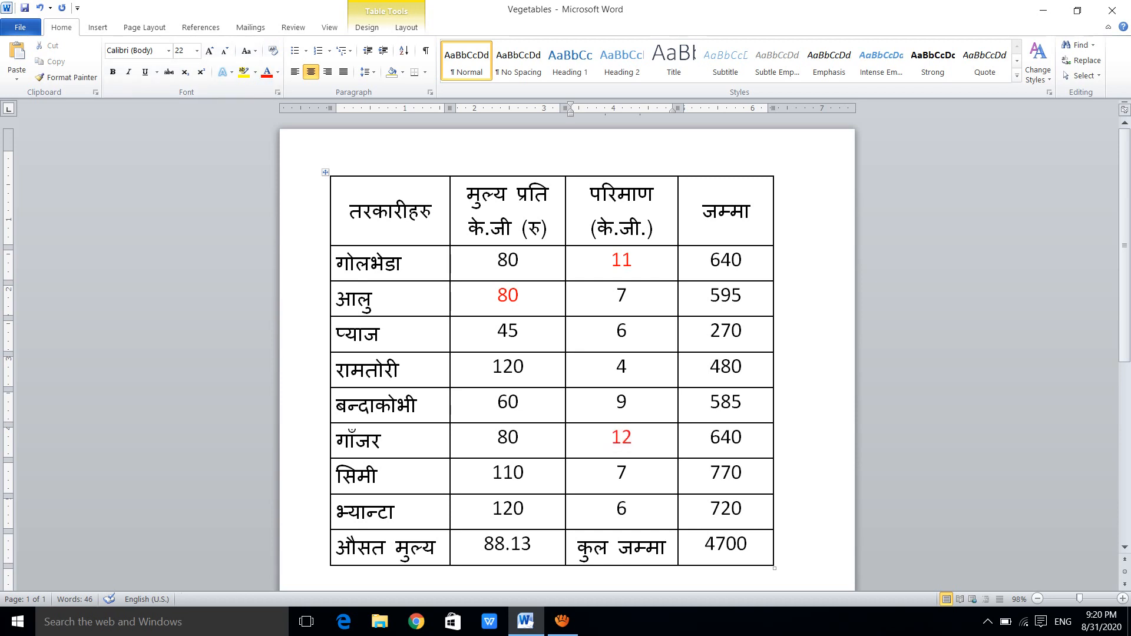
pyautogui.moveTo(519, 401); pyautogui.dragTo(497, 402)
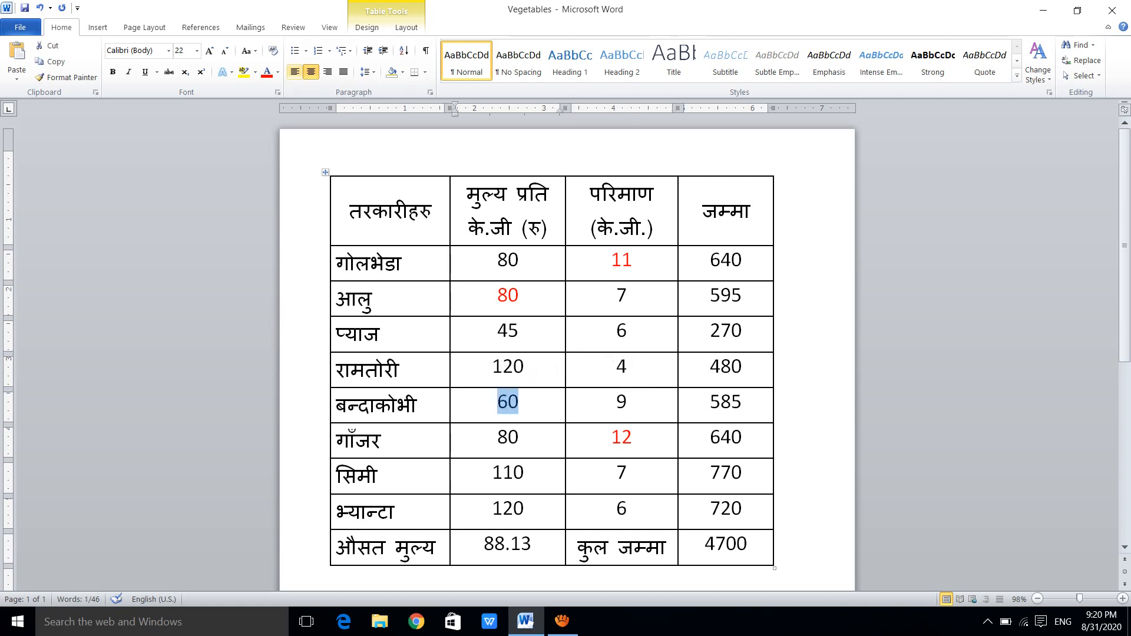
pyautogui.click(267, 71)
# Update all formula fields in the table so the row totals, कुल जम्मा and औसत मुल्य are recalculated
pyautogui.moveTo(760, 548); pyautogui.dragTo(507, 262)
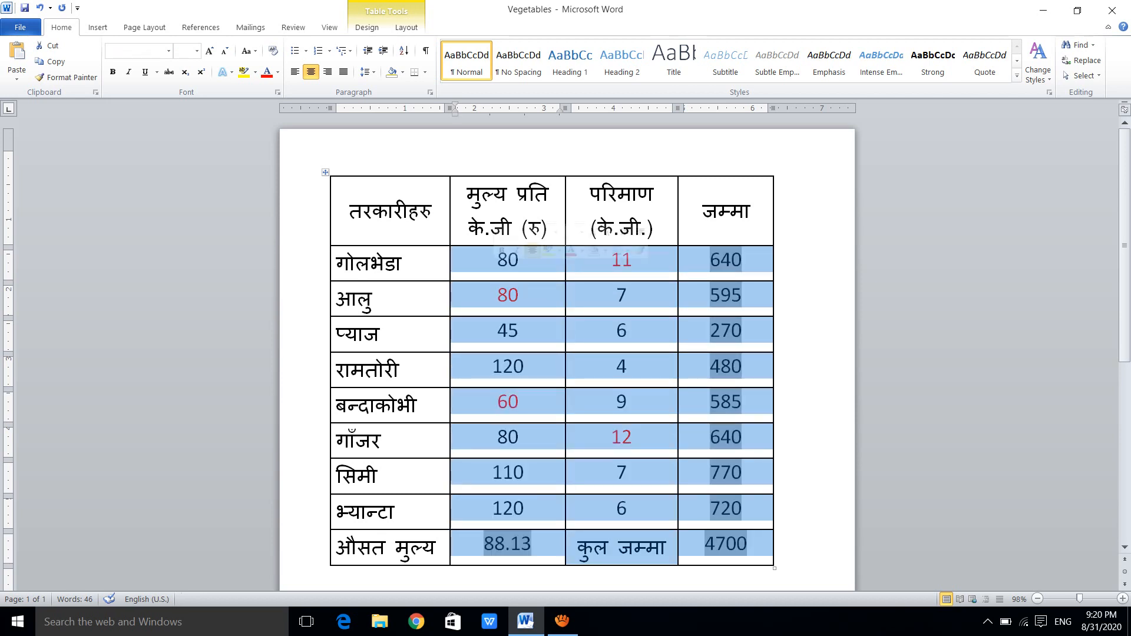
pyautogui.press('F9')
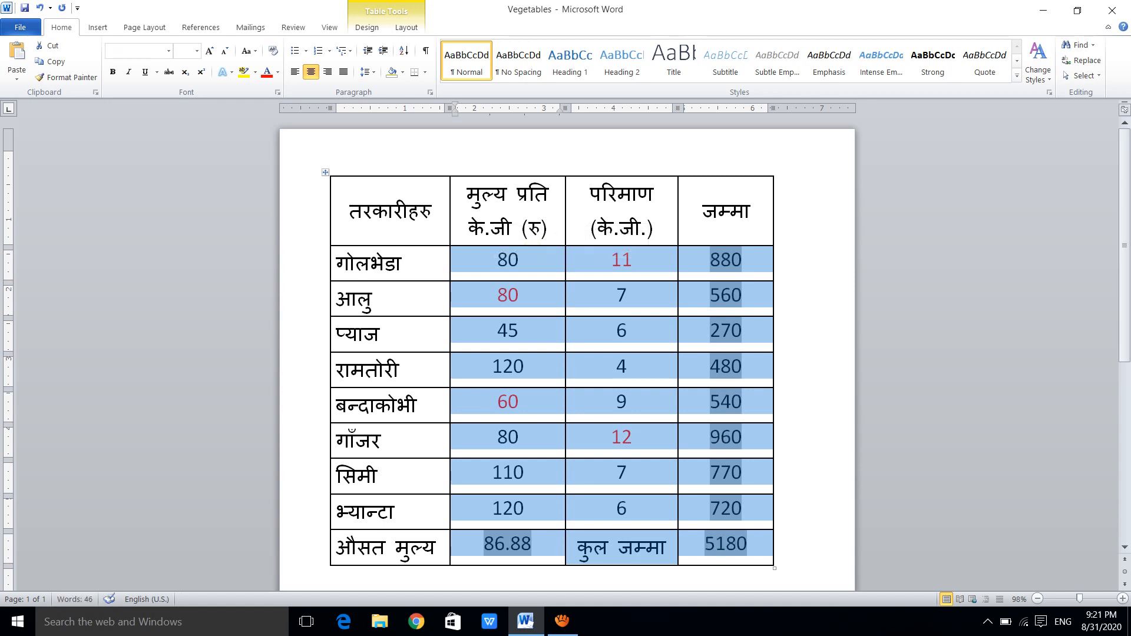
pyautogui.click(716, 544)
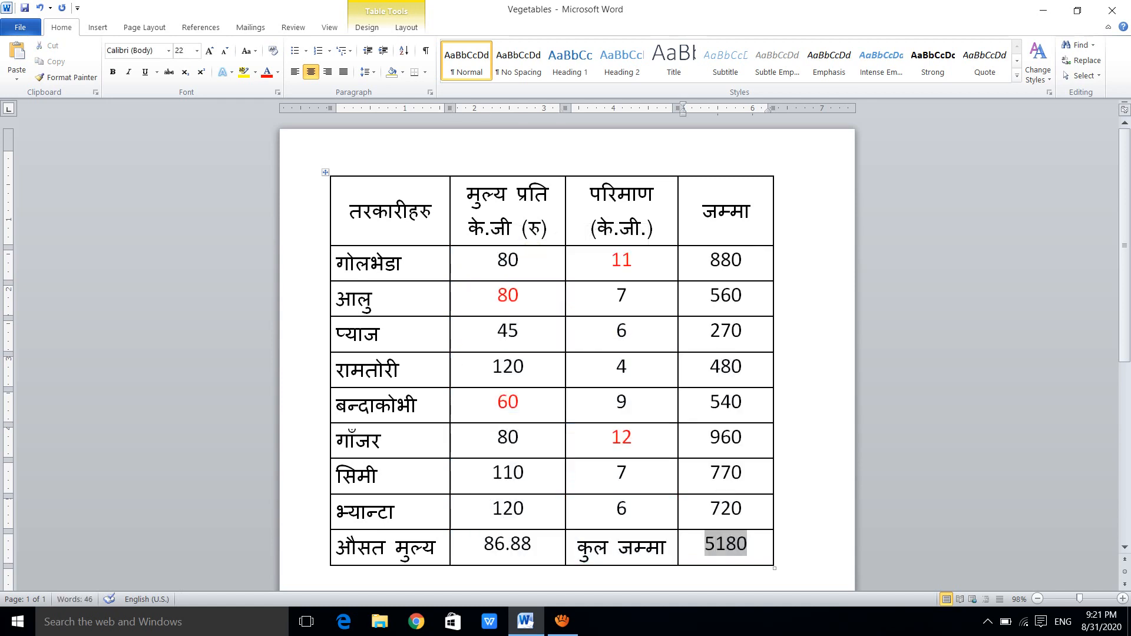
pyautogui.click(748, 544)
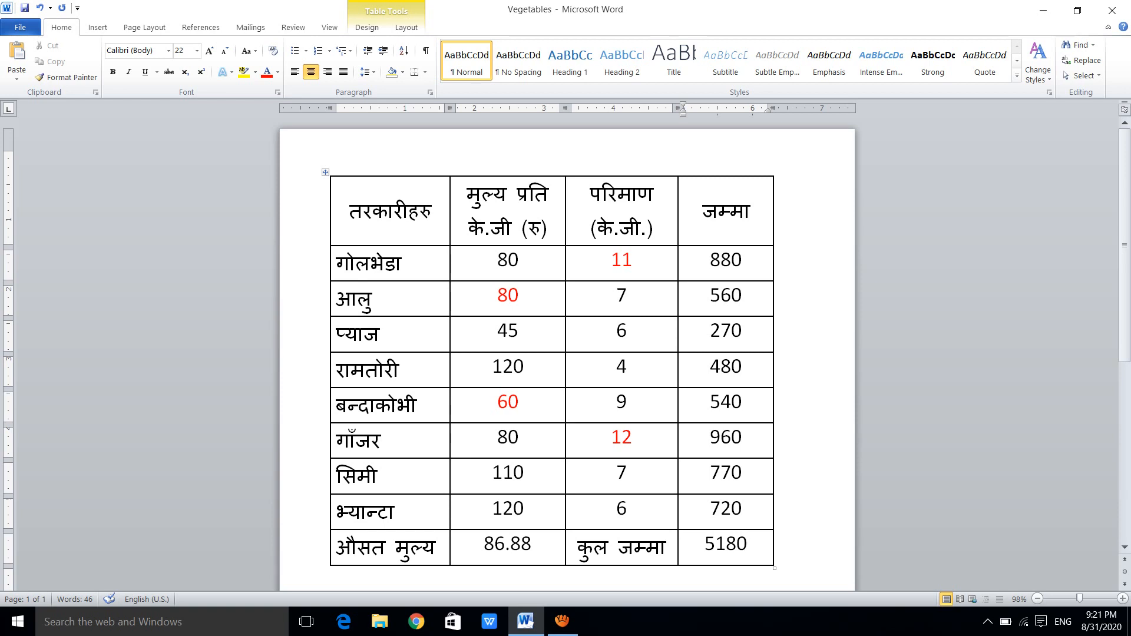
pyautogui.click(532, 544)
pyautogui.click(524, 473)
pyautogui.click(519, 438)
pyautogui.click(518, 402)
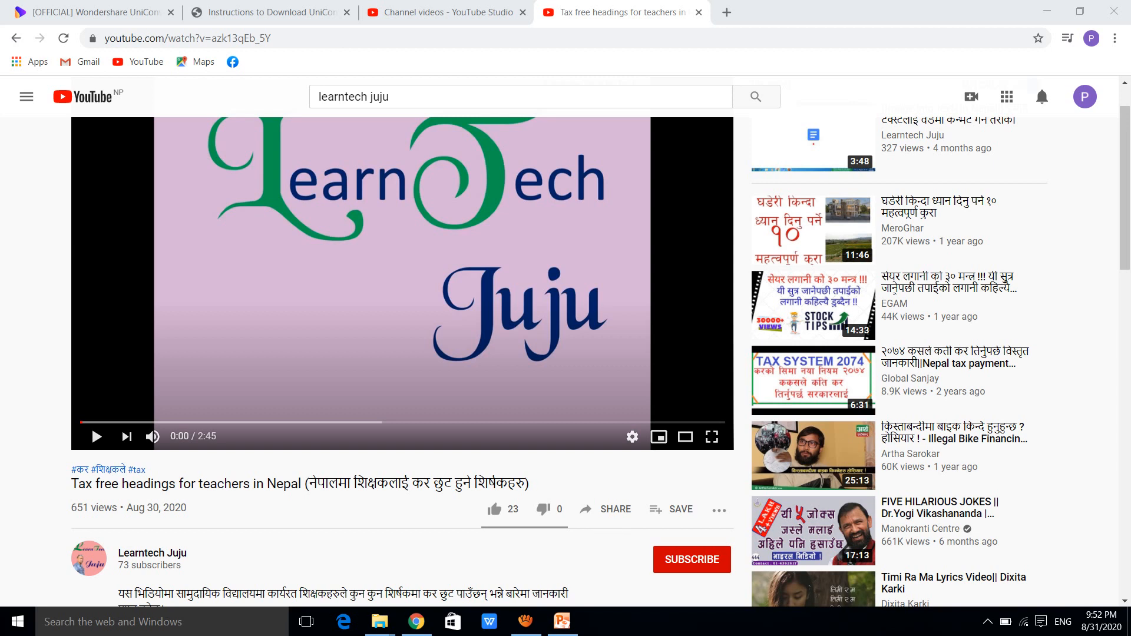
# On YouTube in Chrome, subscribe to the Learntech Juju channel with all notifications and like its teachers' tax video
pyautogui.click(691, 560)
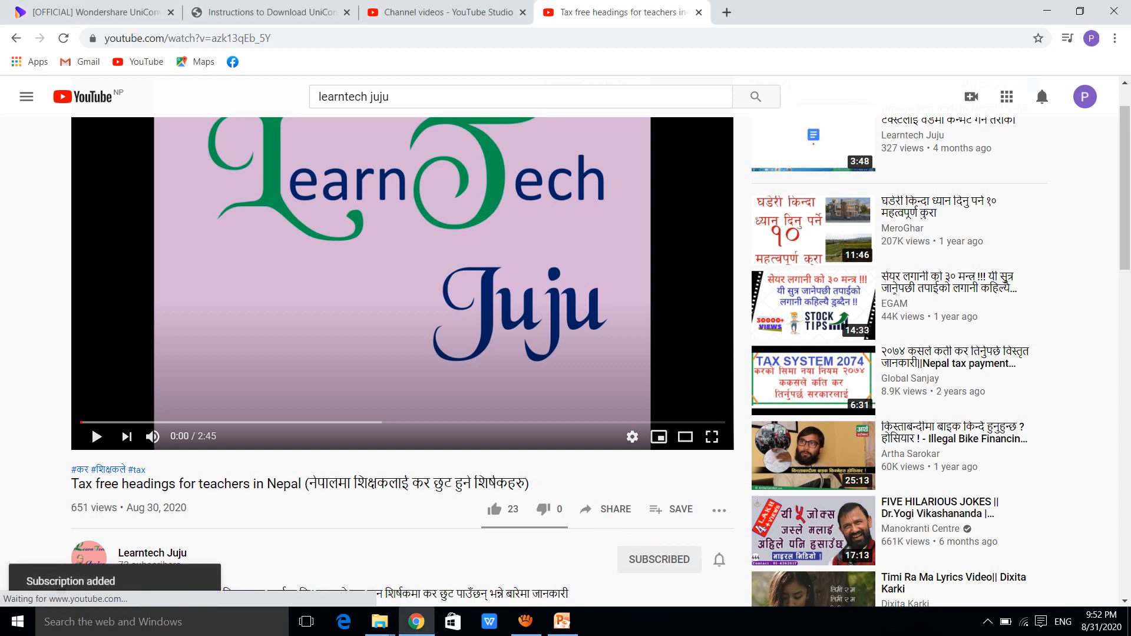
pyautogui.click(719, 559)
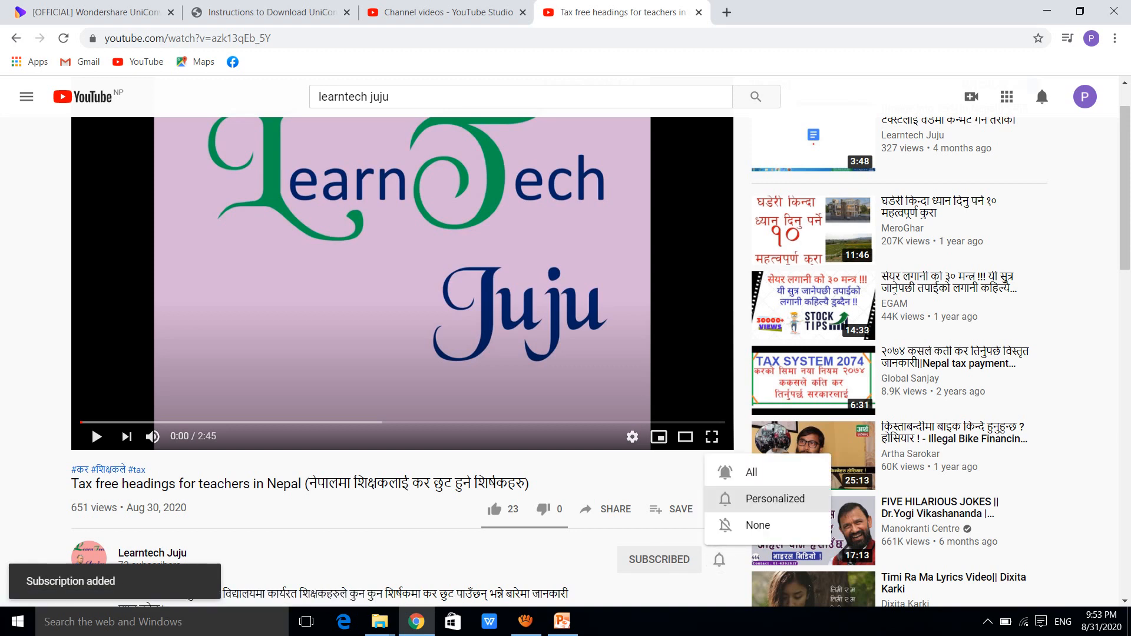
pyautogui.click(748, 472)
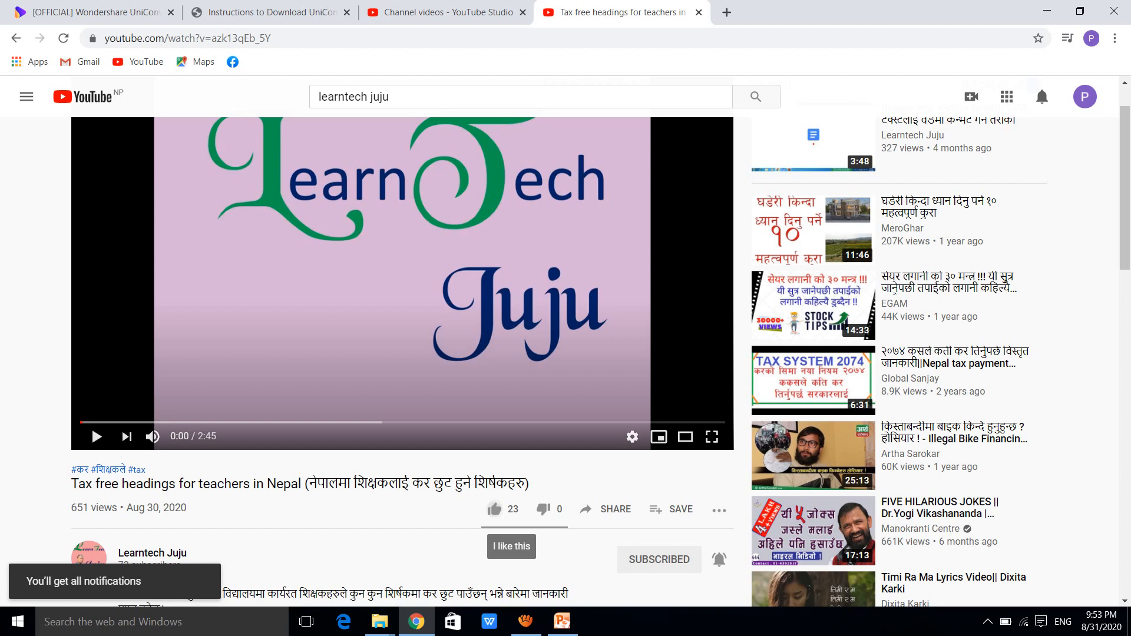
pyautogui.click(494, 509)
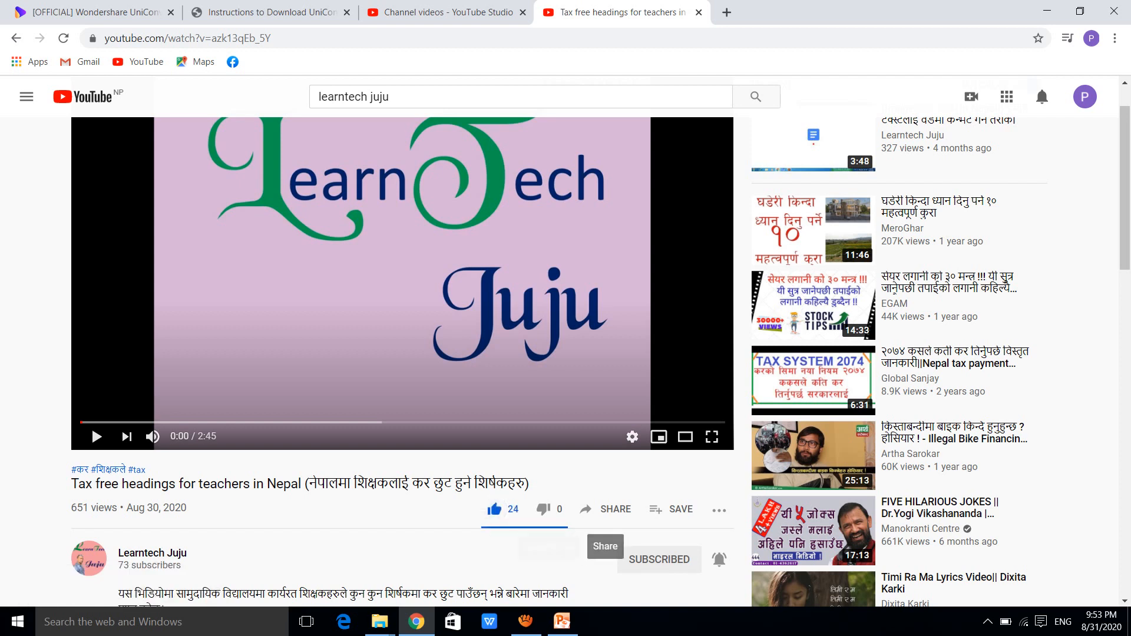